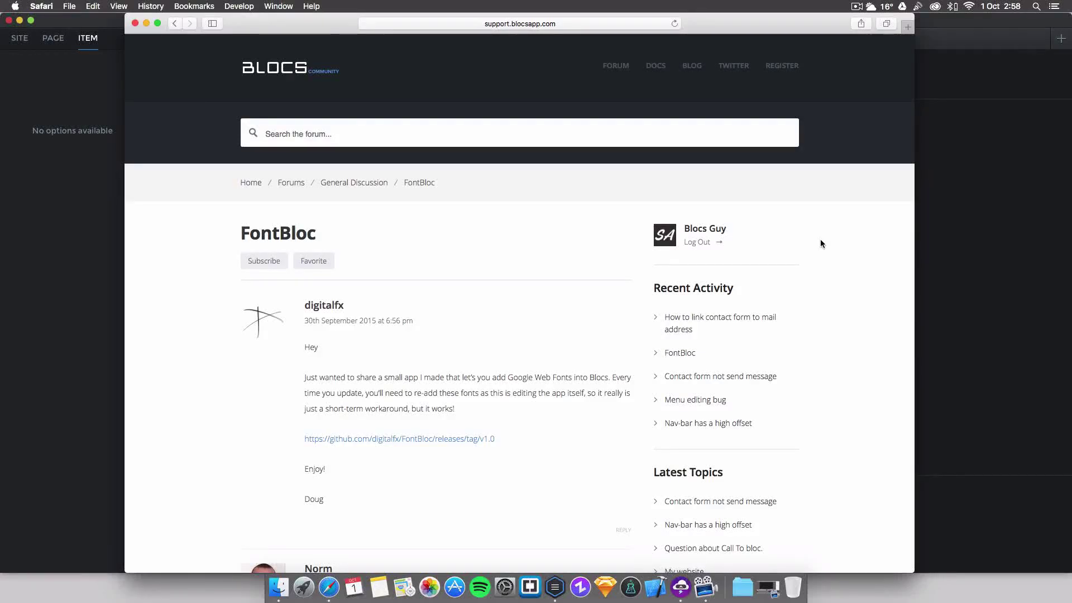
pyautogui.scroll(-3, 573, 214)
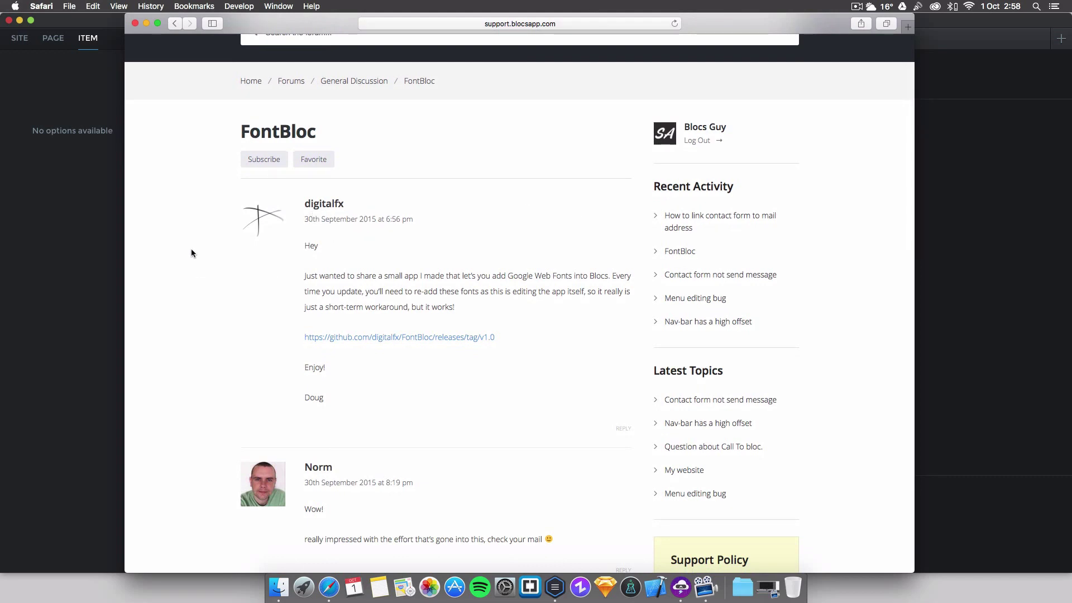
pyautogui.scroll(-1, 192, 253)
pyautogui.scroll(-5, 192, 253)
pyautogui.scroll(-3, 192, 253)
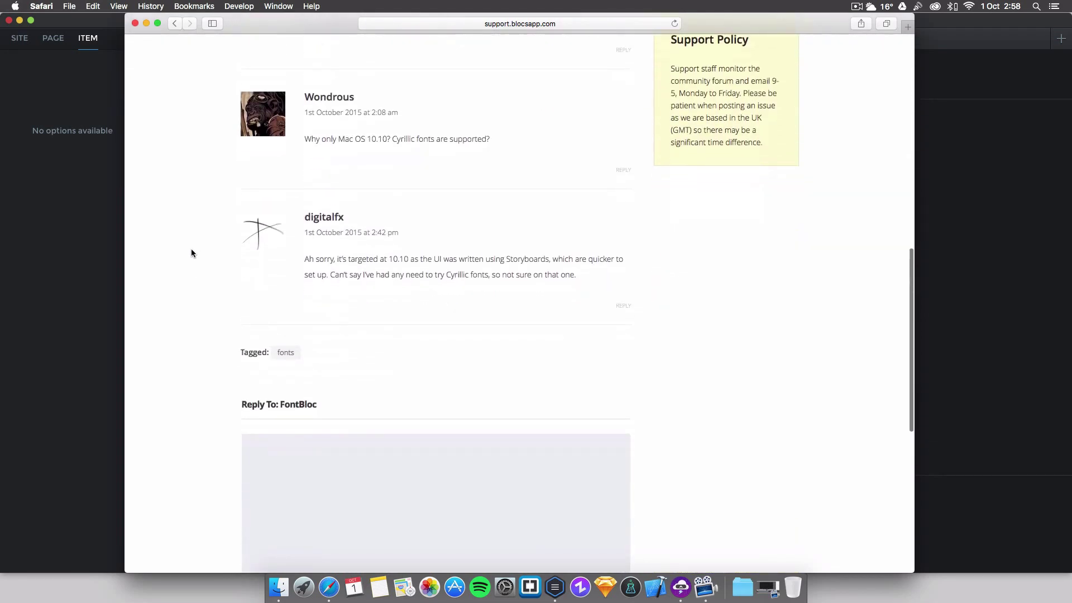
pyautogui.scroll(-1, 191, 253)
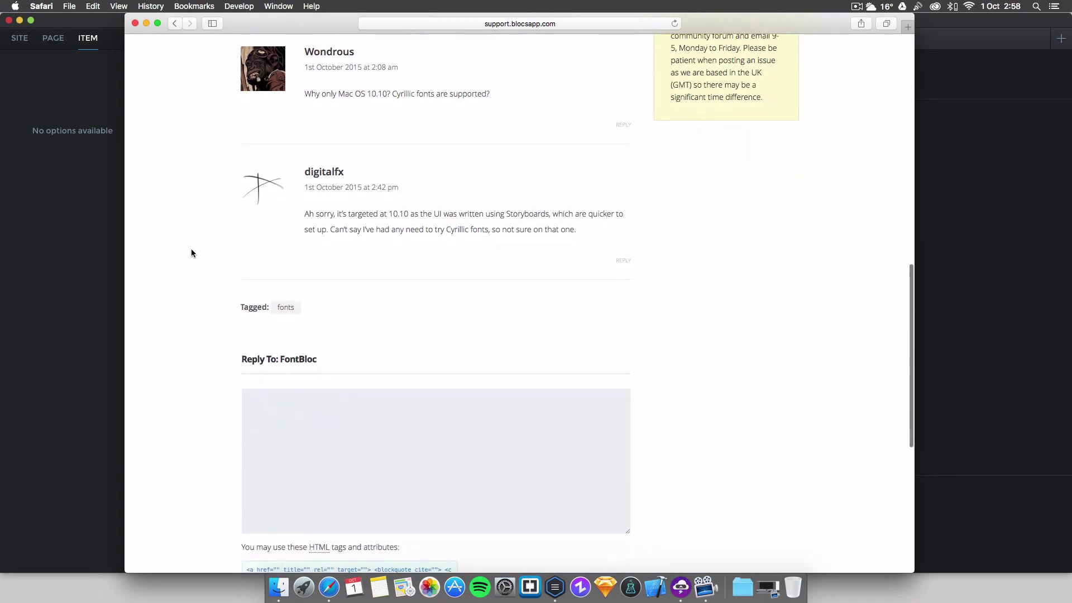
pyautogui.scroll(-1, 191, 253)
pyautogui.scroll(4, 191, 253)
pyautogui.scroll(5, 192, 254)
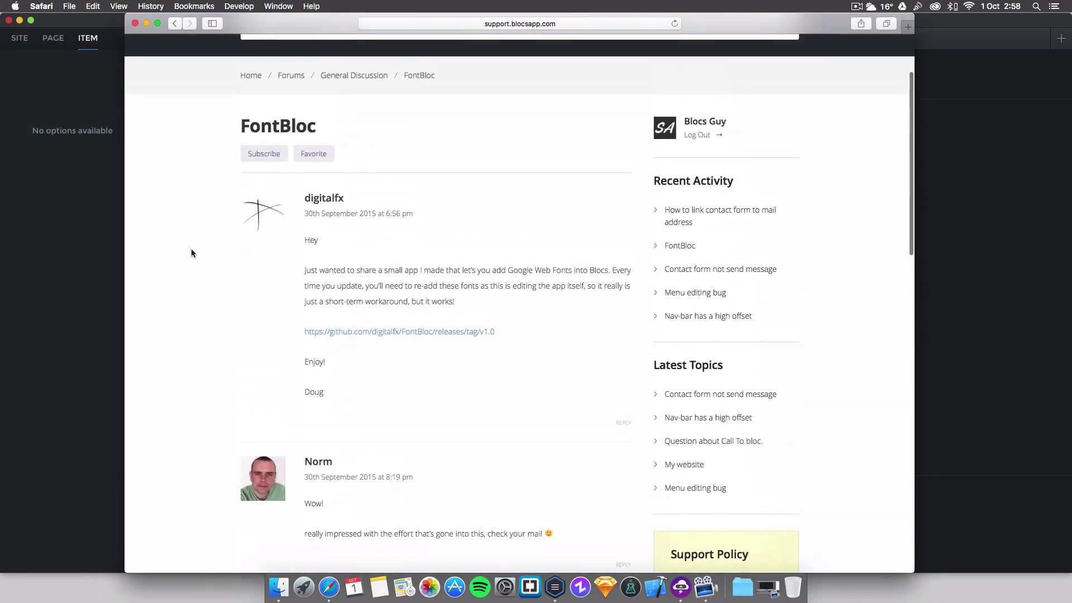
pyautogui.scroll(2, 192, 253)
# Step: Launch FontBloc from Launchpad and move its window to the centre of the screen
pyautogui.press('F4')
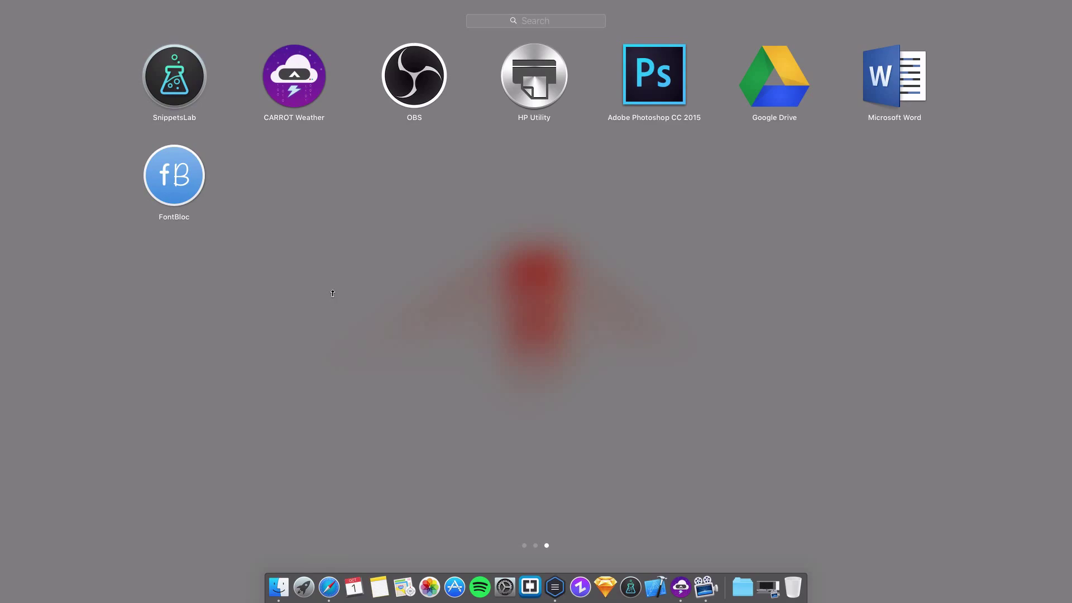
pyautogui.click(176, 181)
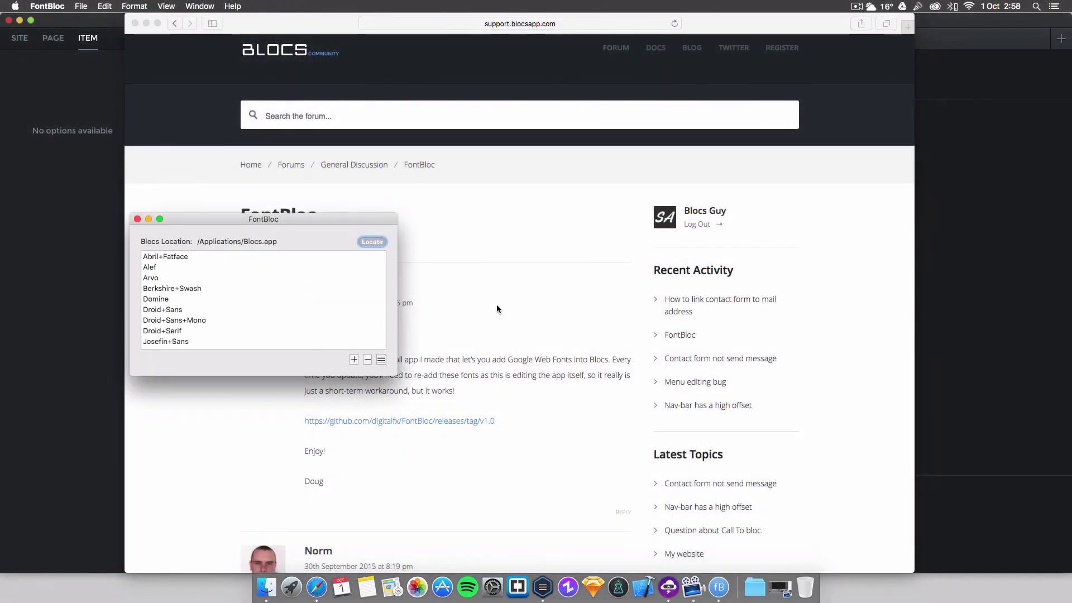
pyautogui.moveTo(273, 220); pyautogui.dragTo(469, 205)
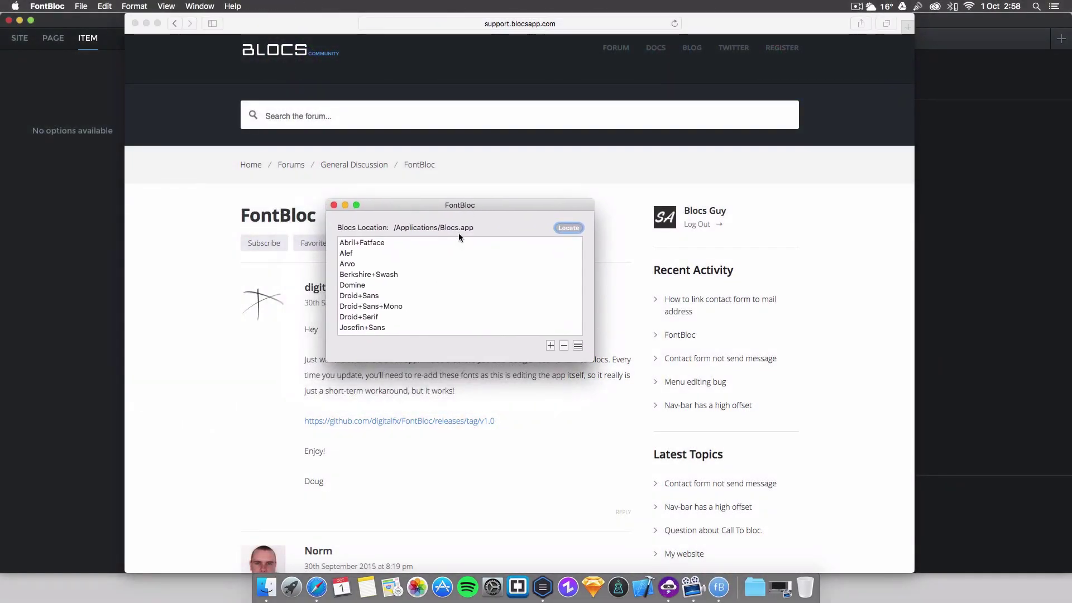
pyautogui.scroll(-3, 425, 286)
pyautogui.scroll(-3, 425, 284)
pyautogui.scroll(-3, 425, 285)
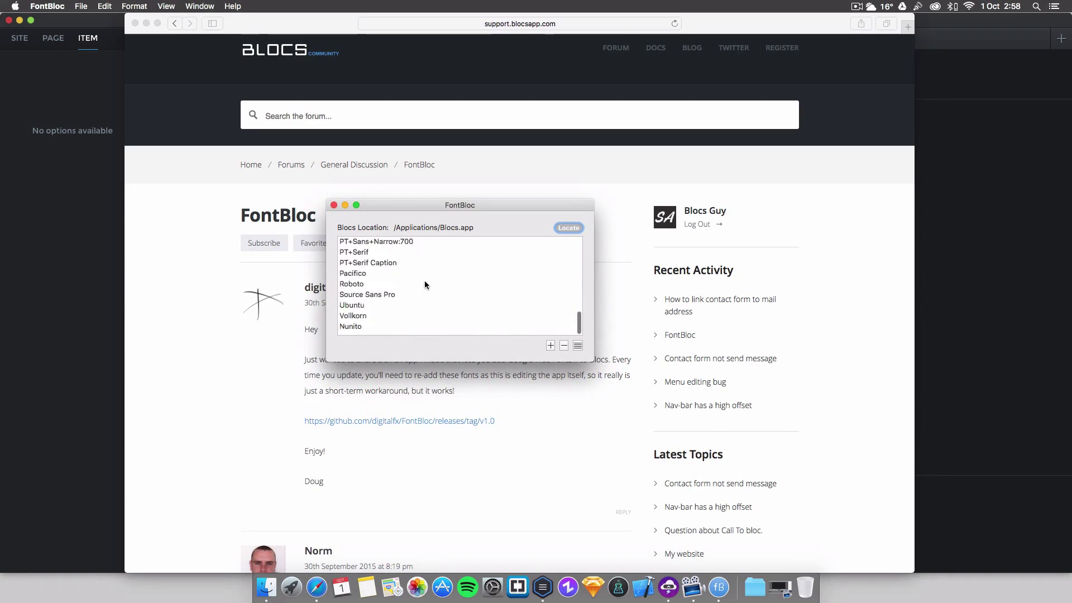
pyautogui.scroll(-3, 425, 286)
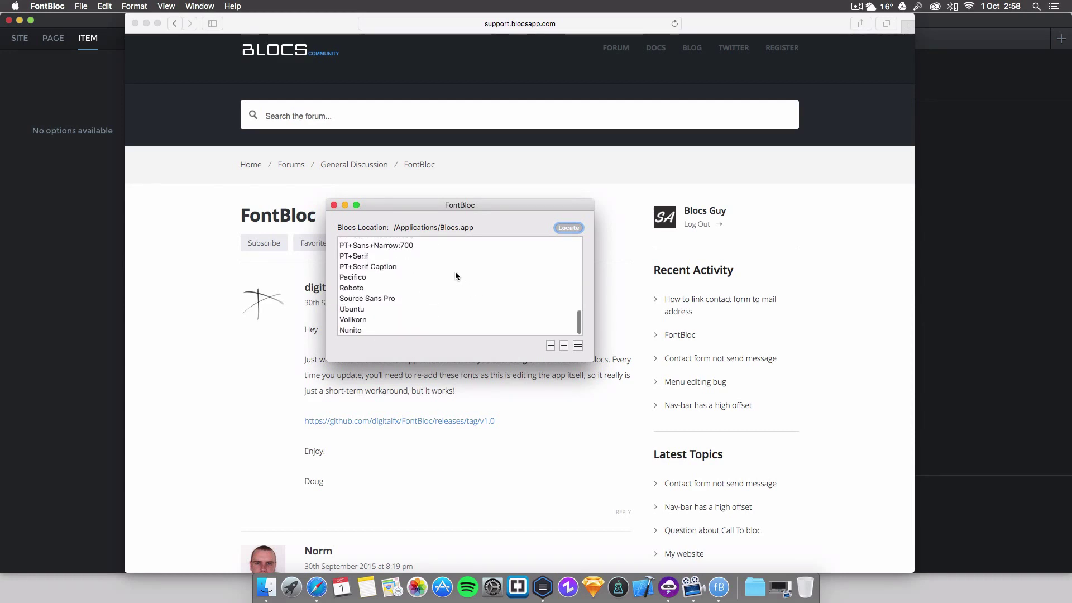
pyautogui.scroll(2, 455, 271)
pyautogui.scroll(-2, 455, 277)
# Step: Search for Google Fonts in a new tab, open the site, and select the Orbitron name
pyautogui.click(908, 27)
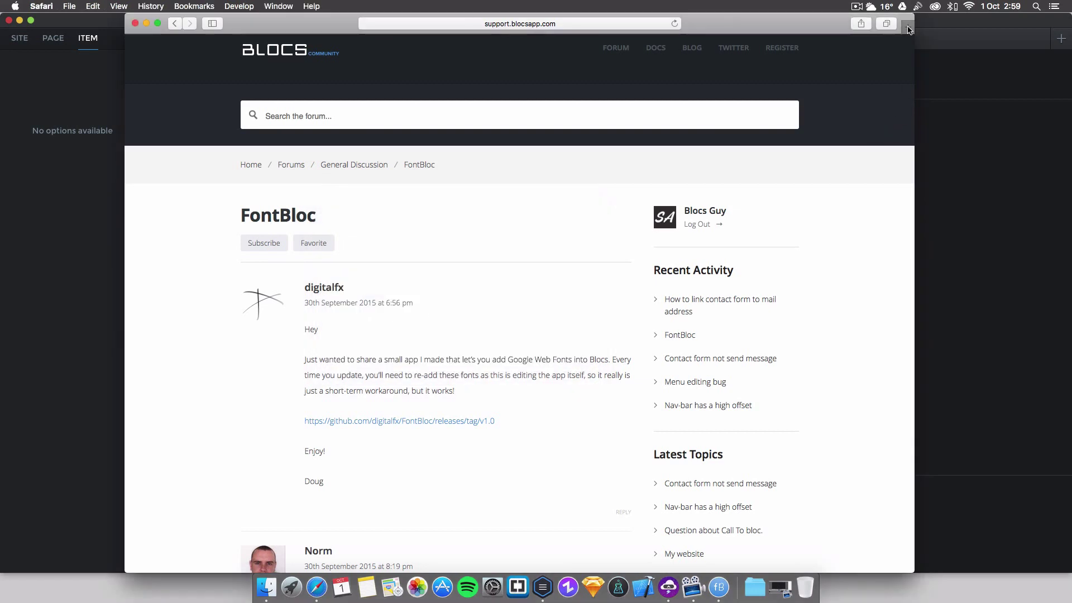
pyautogui.write('google')
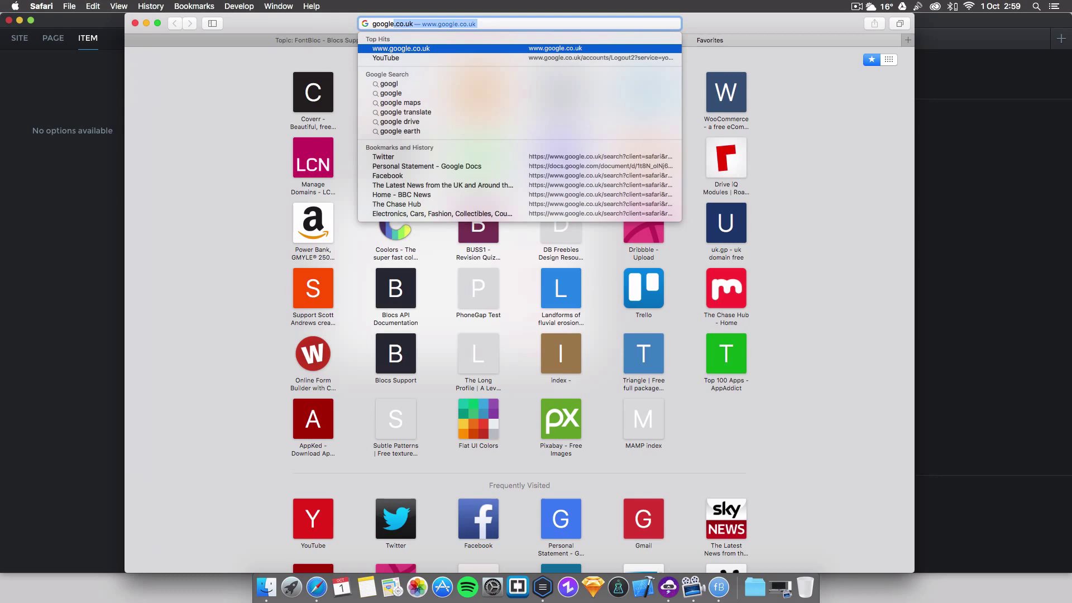
pyautogui.write('f')
pyautogui.press('Down')
pyautogui.press('Down')
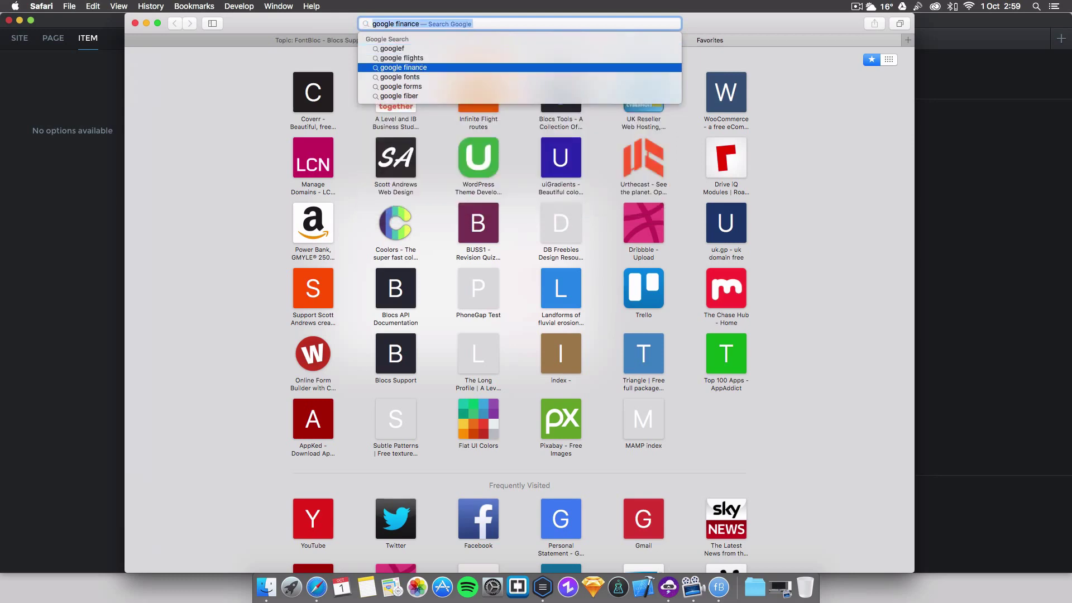
pyautogui.press('Down')
pyautogui.press('Return')
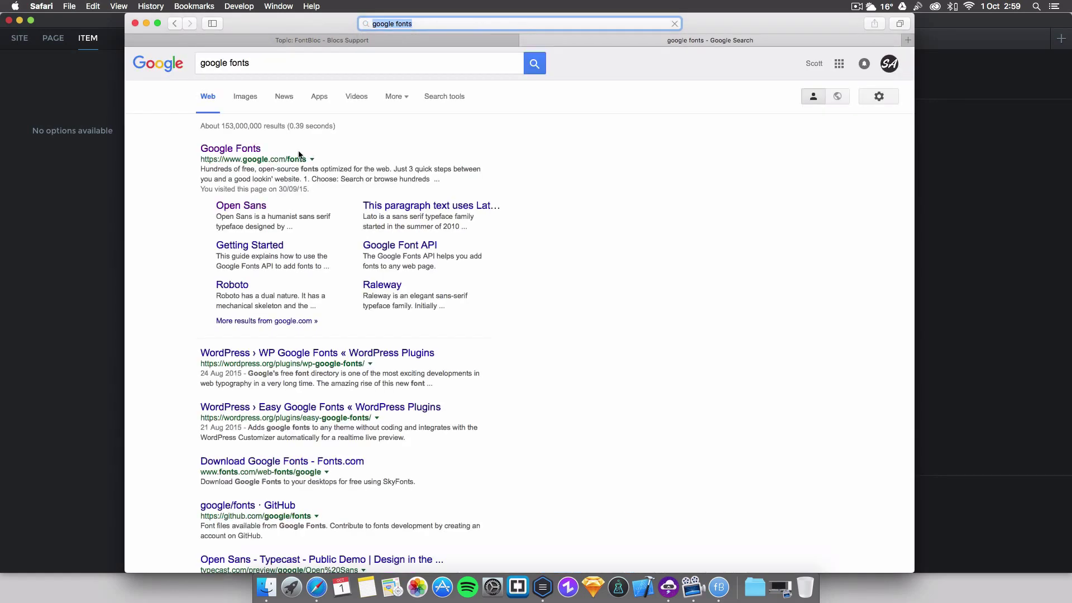
pyautogui.click(236, 151)
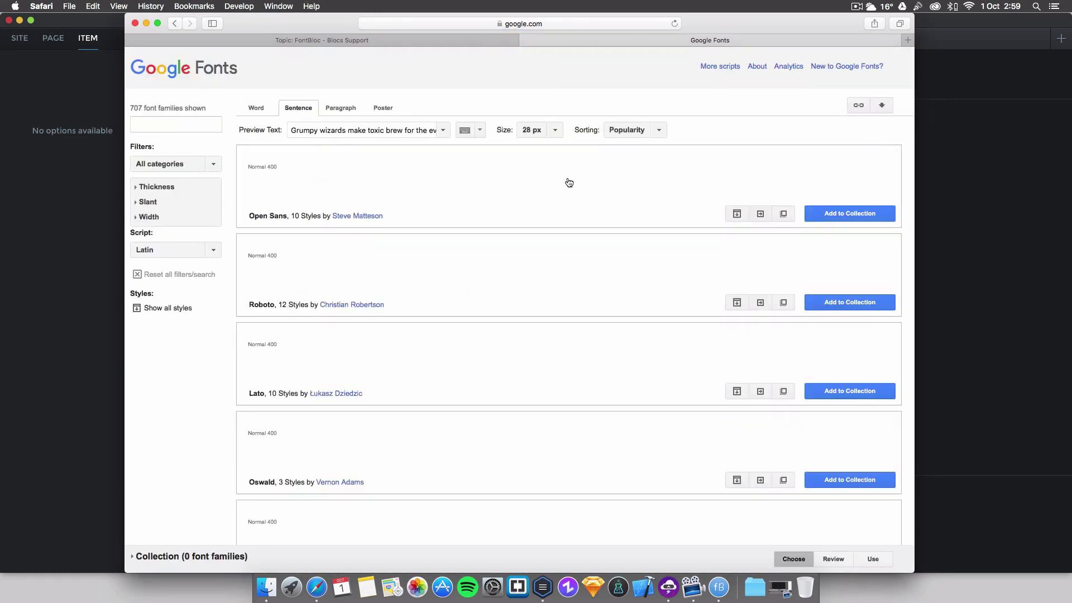
pyautogui.scroll(-5, 551, 203)
pyautogui.scroll(-5, 550, 203)
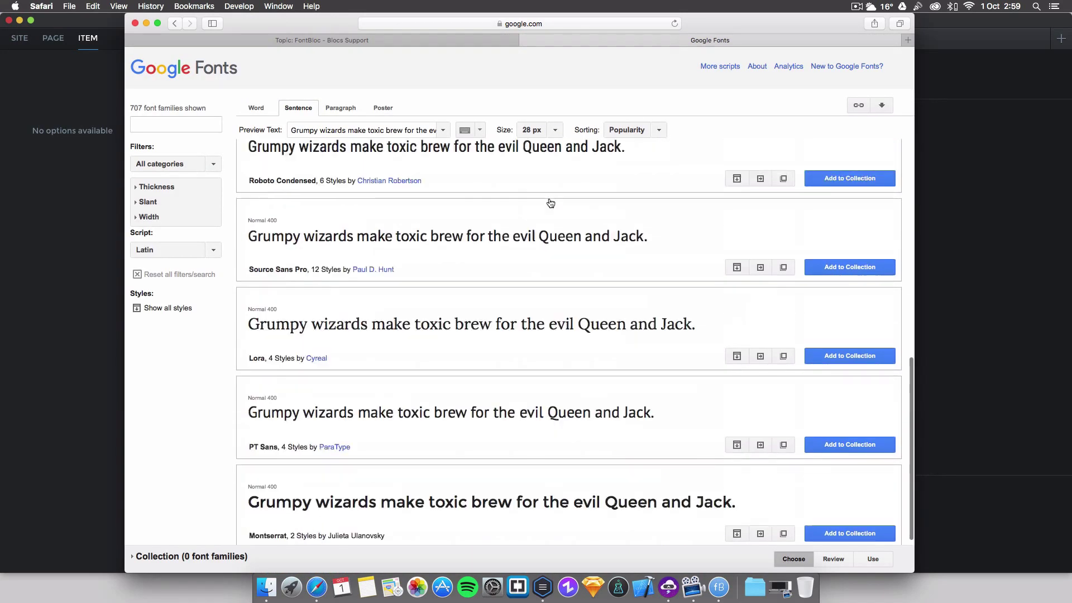
pyautogui.scroll(-8, 551, 203)
pyautogui.scroll(-5, 550, 204)
pyautogui.scroll(-5, 589, 328)
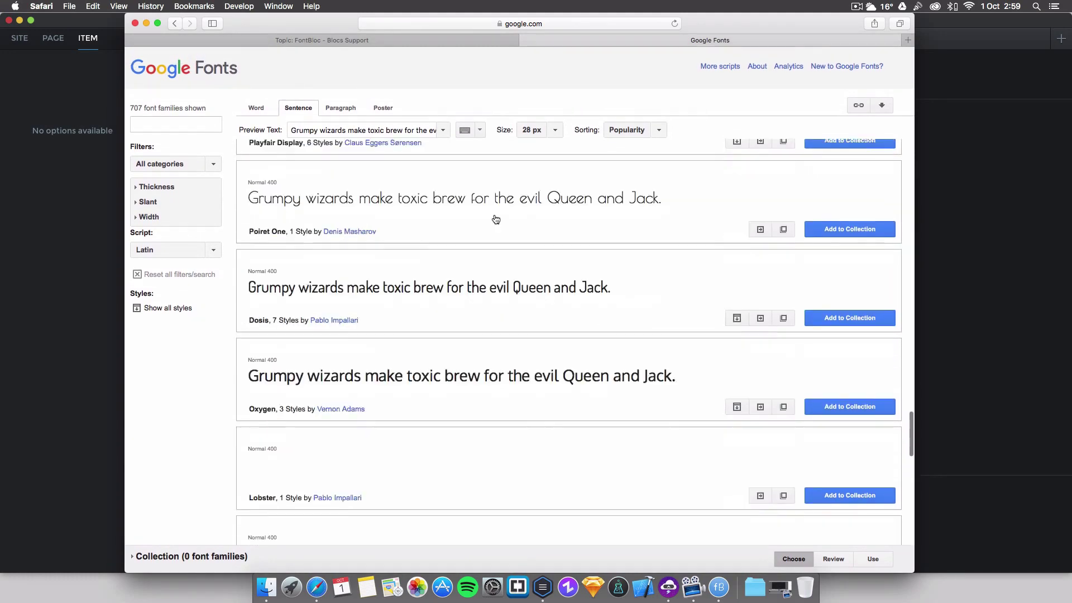
pyautogui.scroll(-5, 495, 218)
pyautogui.scroll(-5, 496, 224)
pyautogui.scroll(-5, 495, 220)
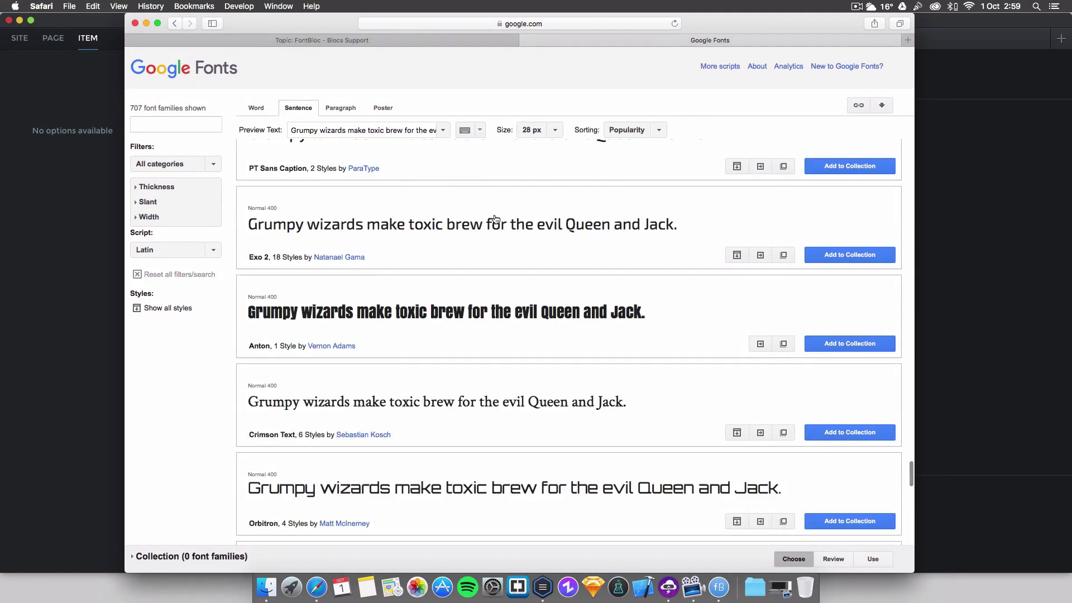
pyautogui.scroll(-1, 495, 220)
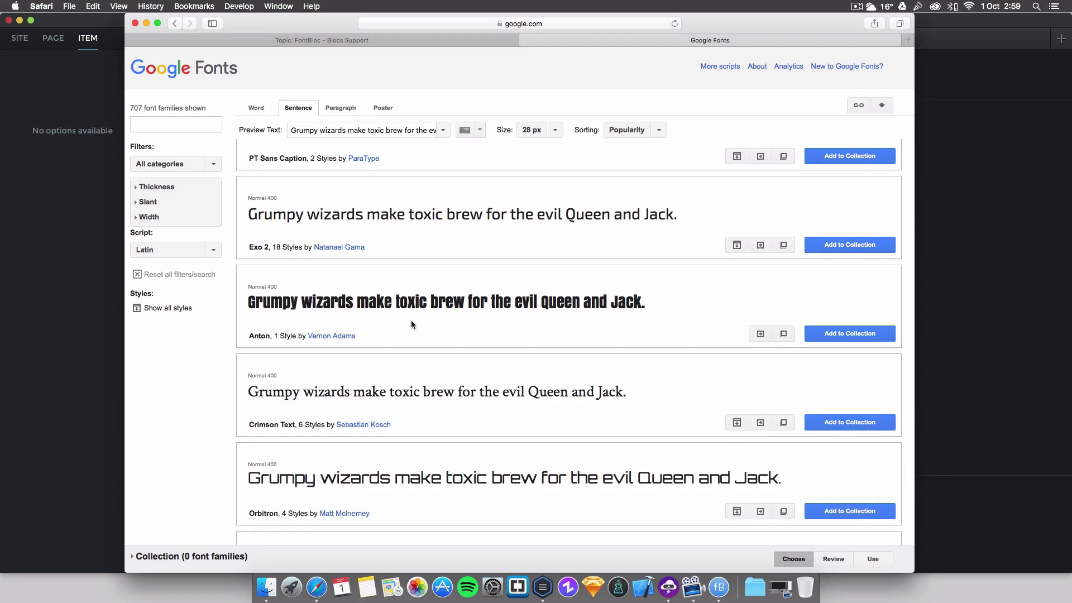
pyautogui.scroll(-5, 411, 320)
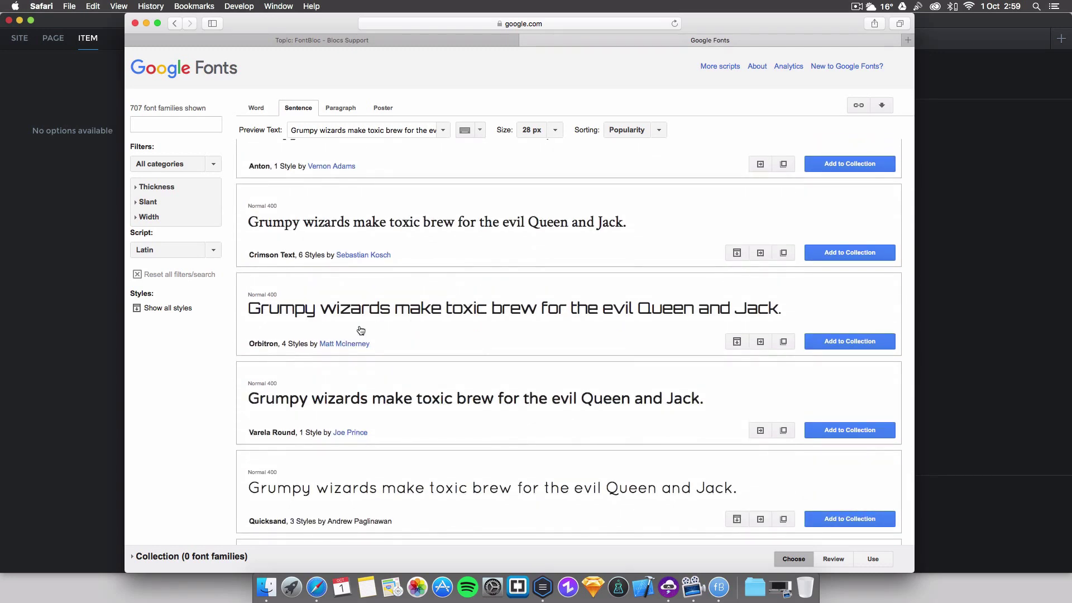
pyautogui.doubleClick(251, 344)
pyautogui.press('super+c')
pyautogui.scroll(-1, 469, 372)
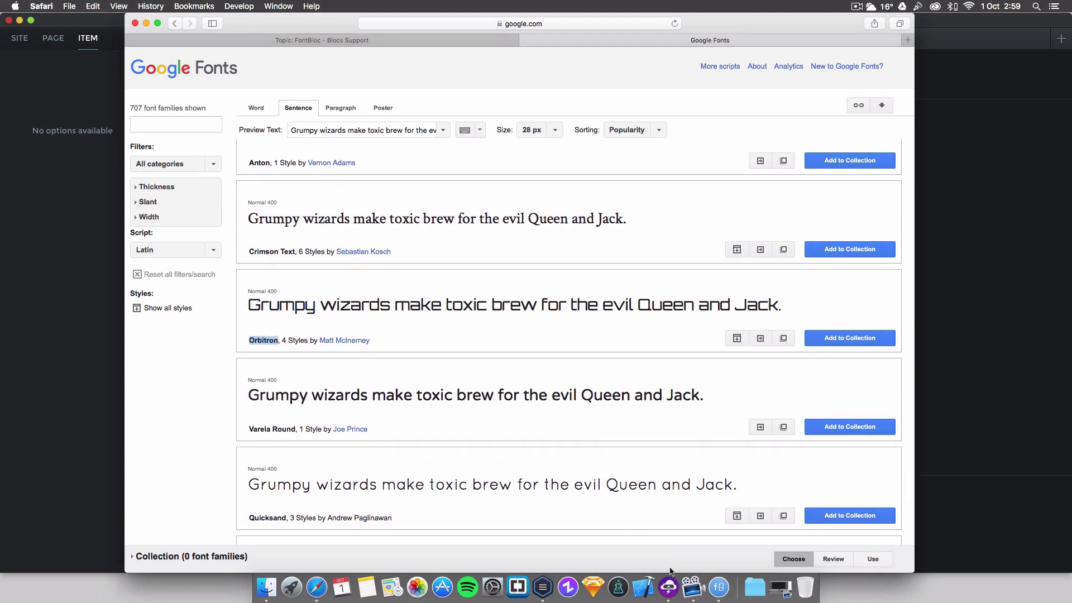
# Step: Add Orbitron to FontBloc's Google font list using the pasted name
pyautogui.click(721, 587)
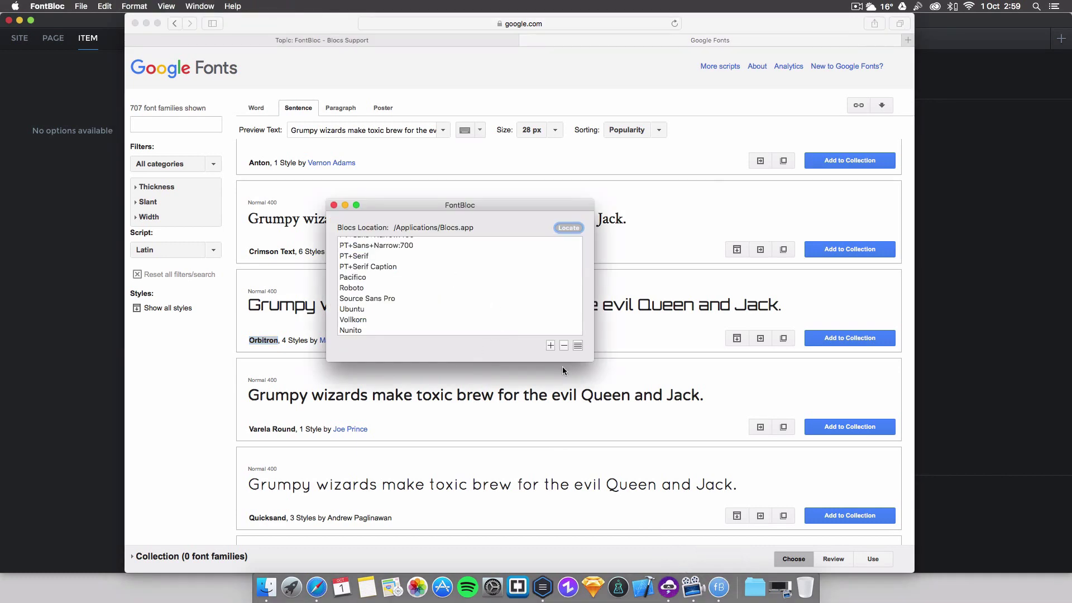
pyautogui.click(551, 346)
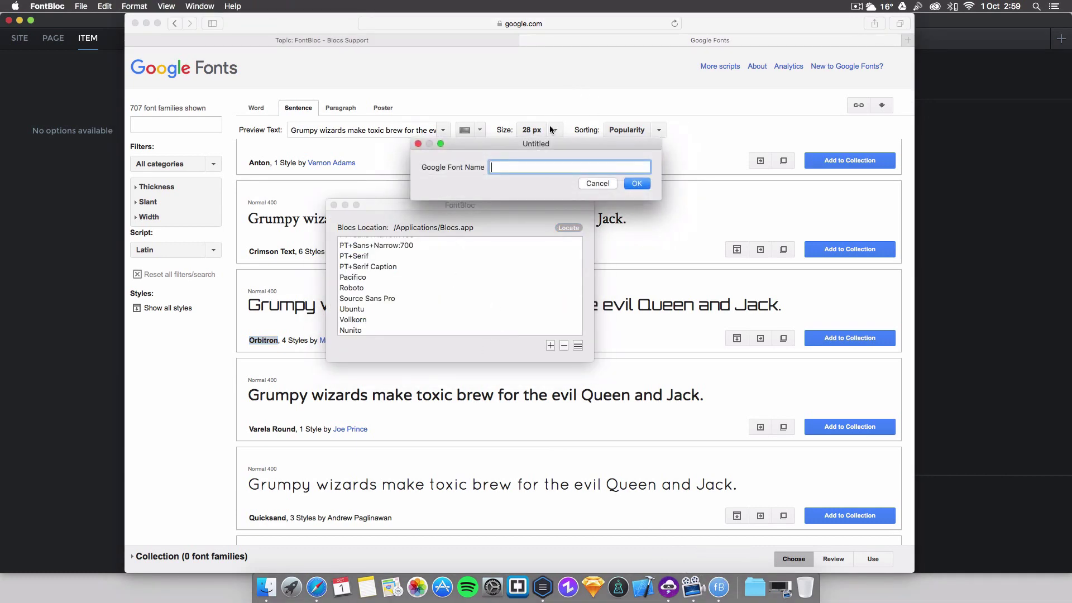
pyautogui.press('super+v')
pyautogui.click(639, 183)
pyautogui.scroll(-2, 493, 261)
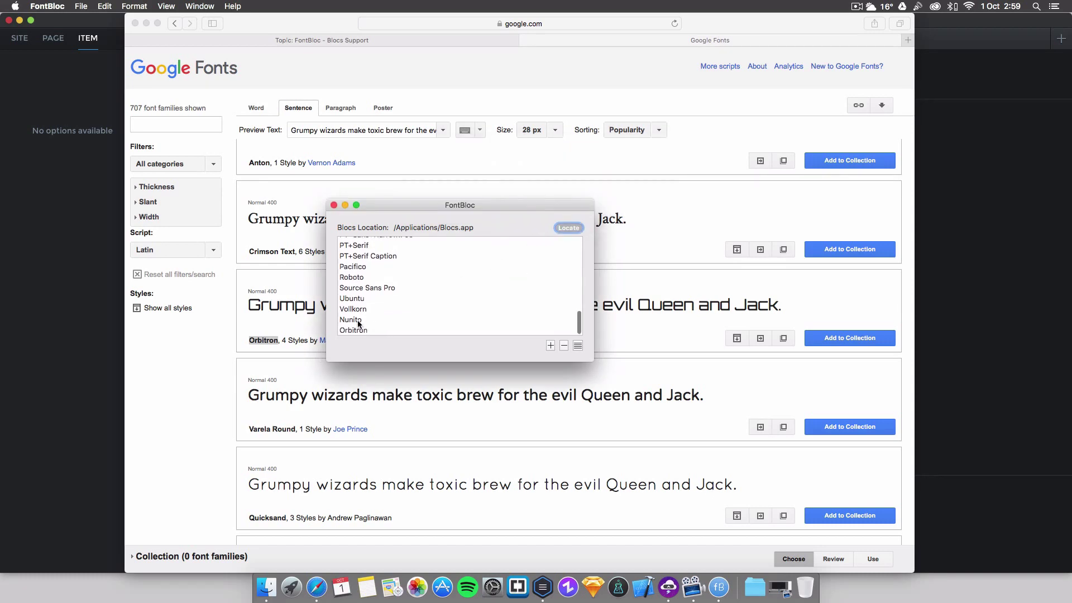
# Step: Remove Nunito from FontBloc's font list
pyautogui.click(359, 323)
pyautogui.click(563, 345)
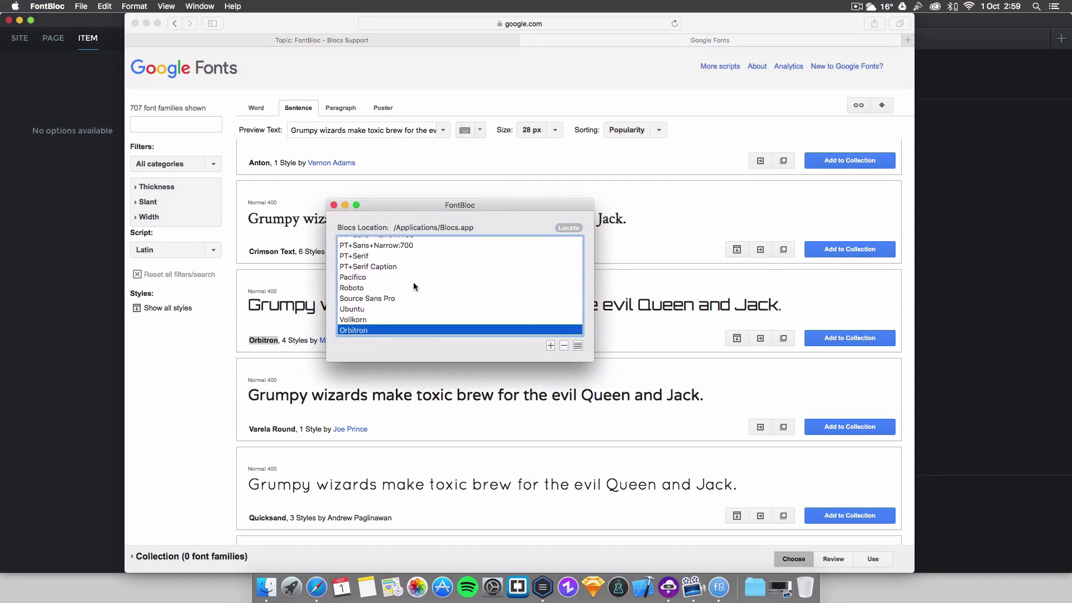
pyautogui.click(81, 212)
# Step: Close the current site at the save prompt and reopen My Site.bloc from the Desktop
pyautogui.click(8, 21)
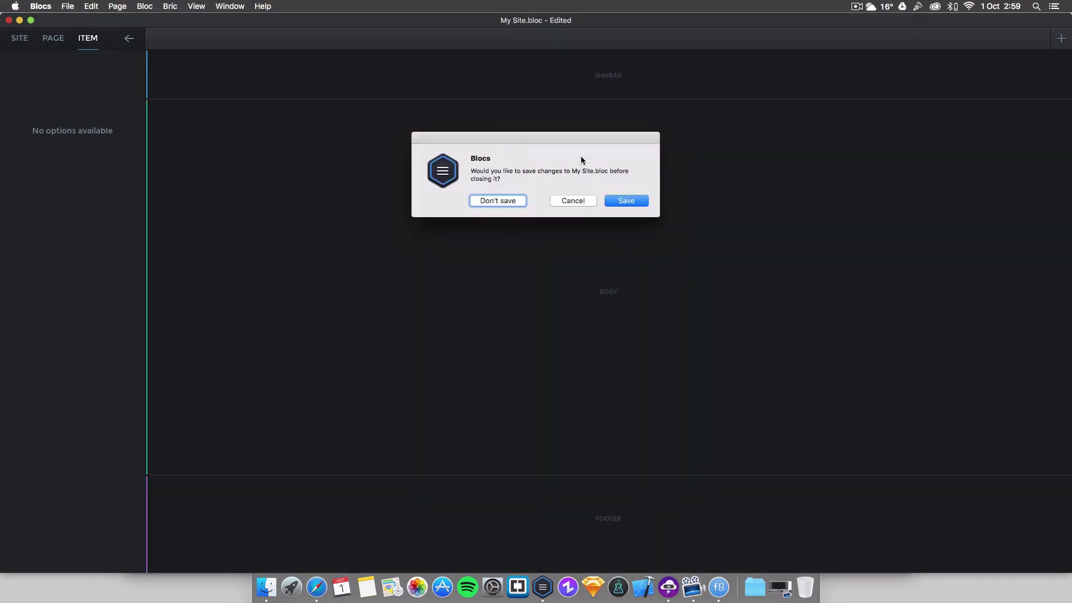
pyautogui.click(488, 203)
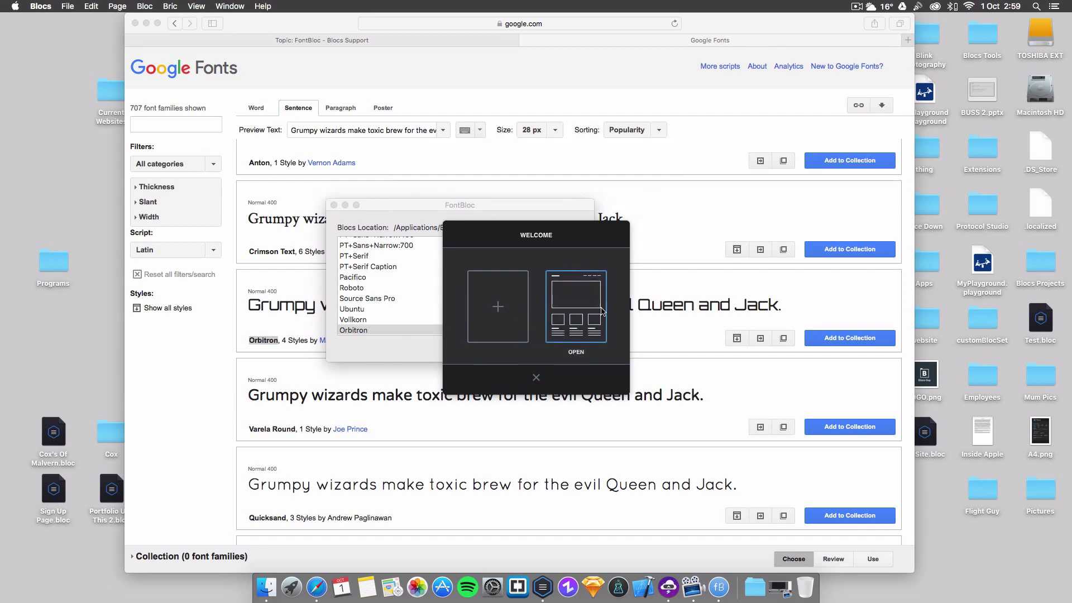
pyautogui.click(603, 310)
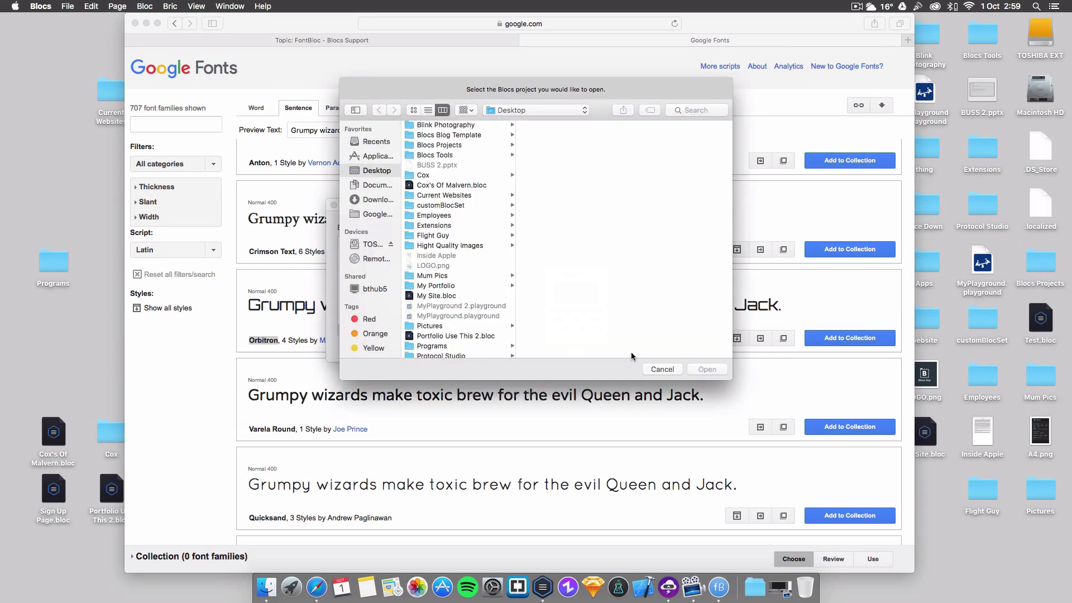
pyautogui.click(444, 297)
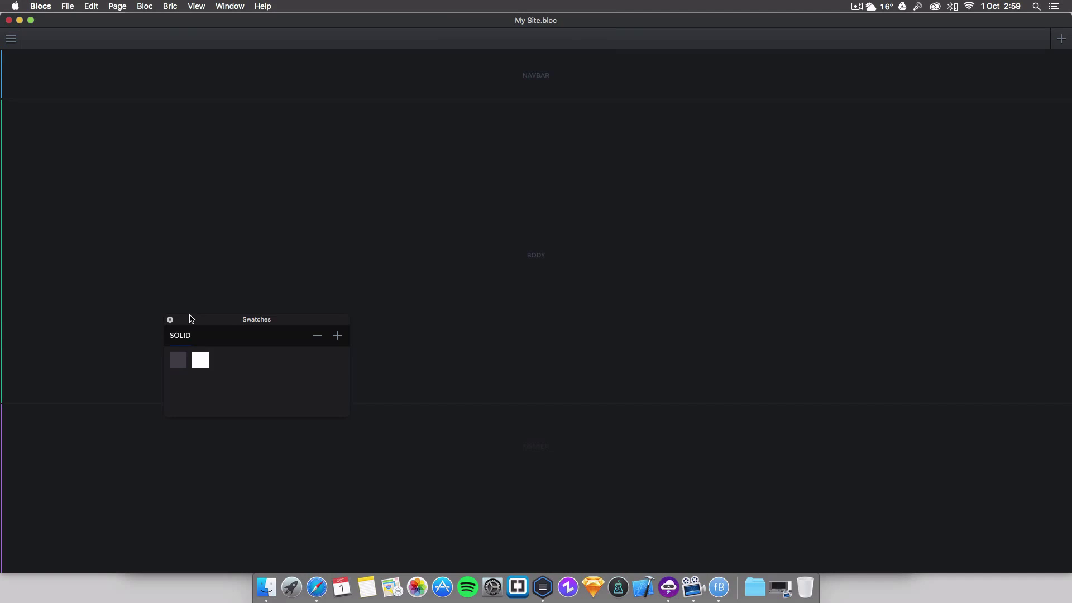
# Step: Add the hero header bloc from the Headers category and select its strapline heading
pyautogui.click(170, 321)
pyautogui.click(381, 234)
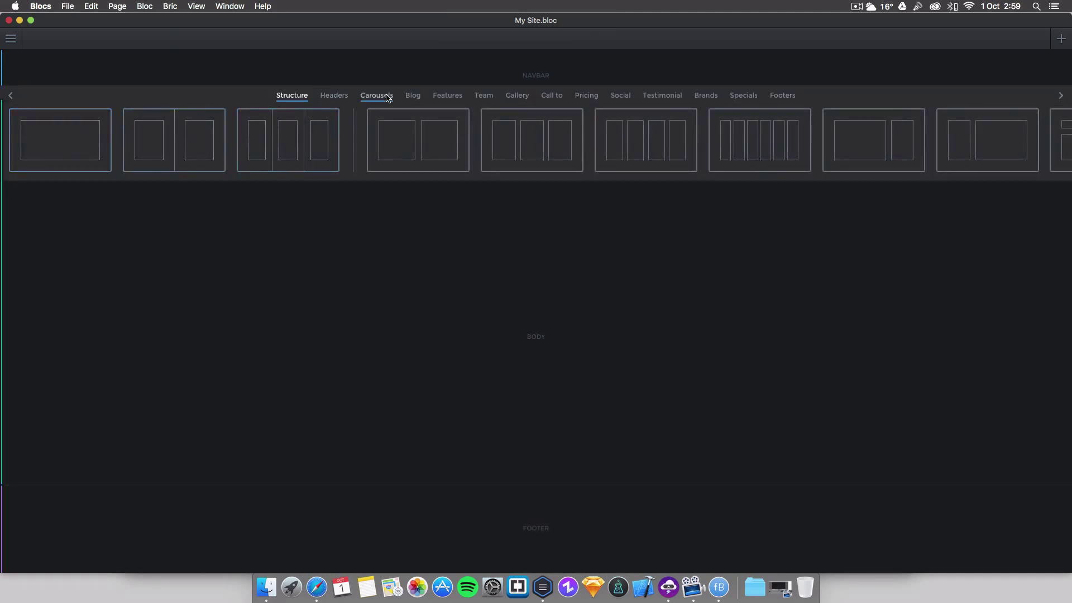
pyautogui.click(397, 76)
pyautogui.click(60, 100)
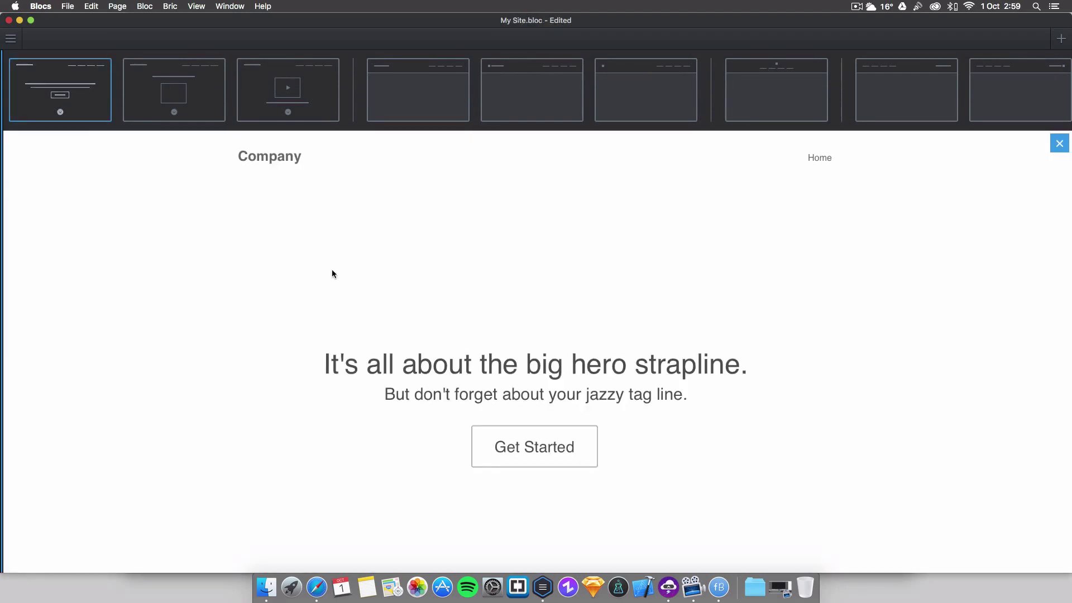
pyautogui.click(352, 350)
pyautogui.click(393, 272)
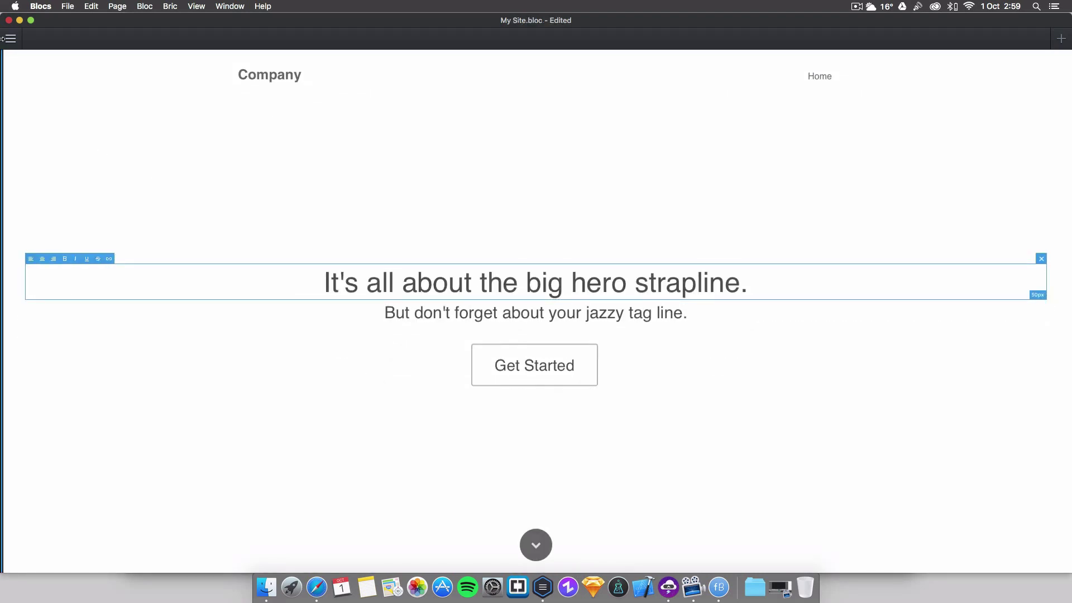
pyautogui.click(8, 38)
# Step: Set the hero strapline's typeface to Orbitron
pyautogui.click(102, 126)
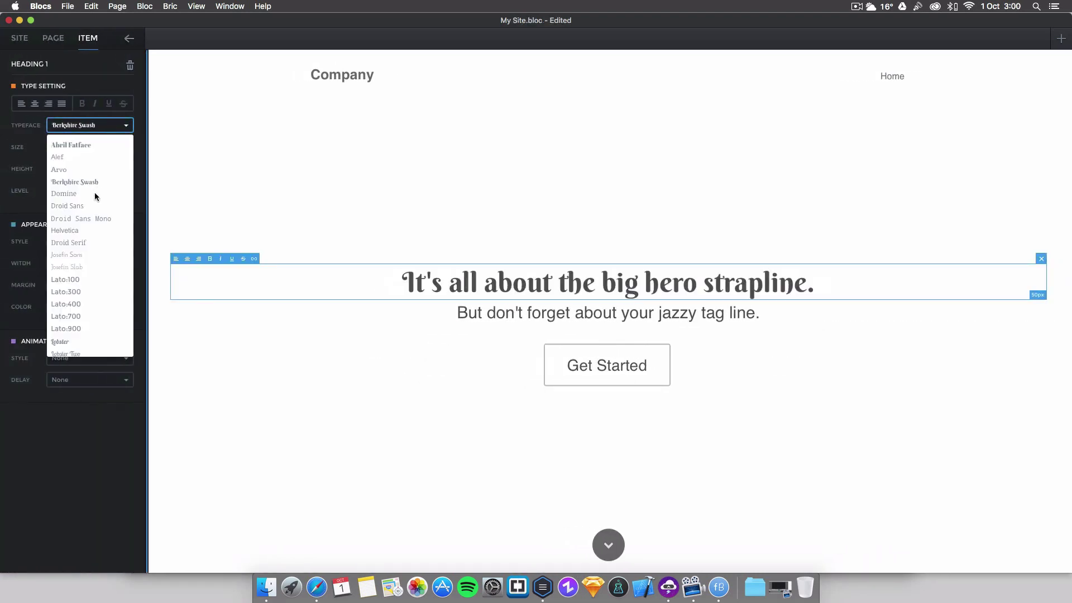
pyautogui.scroll(-8, 88, 218)
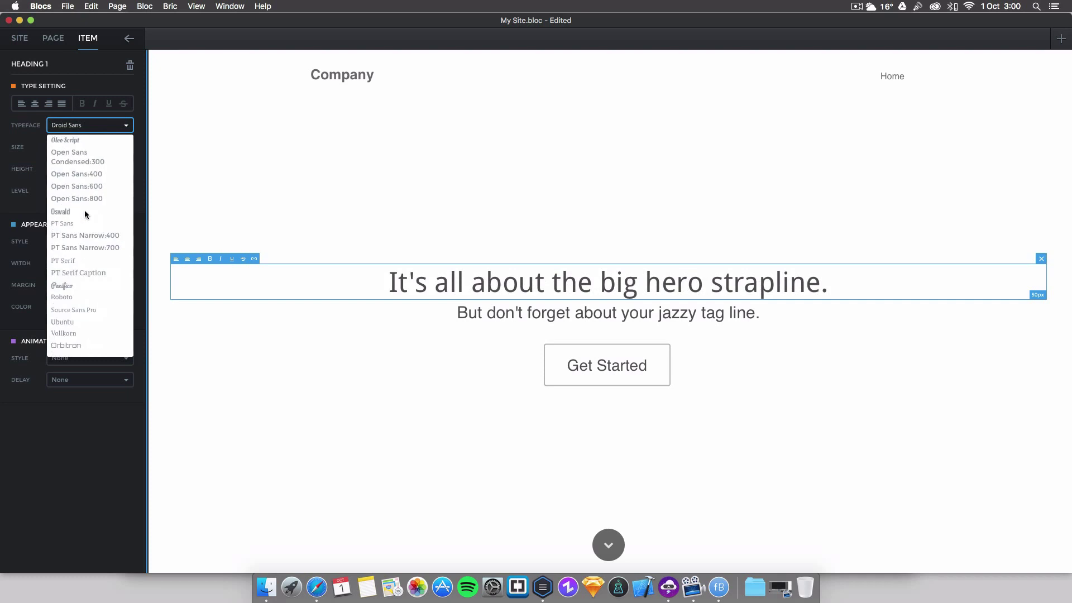
pyautogui.click(71, 345)
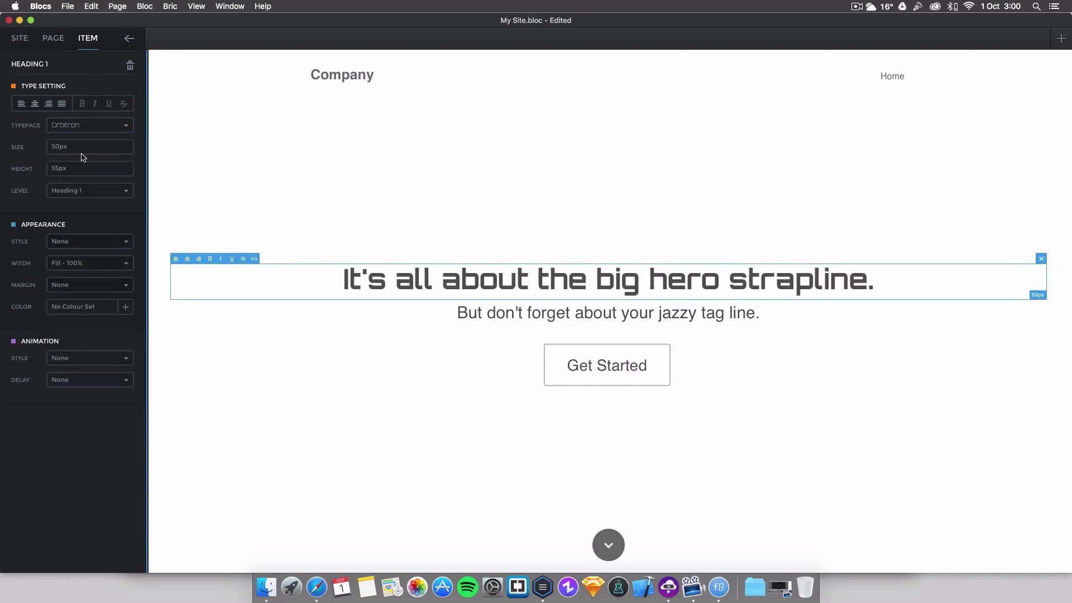
pyautogui.click(83, 125)
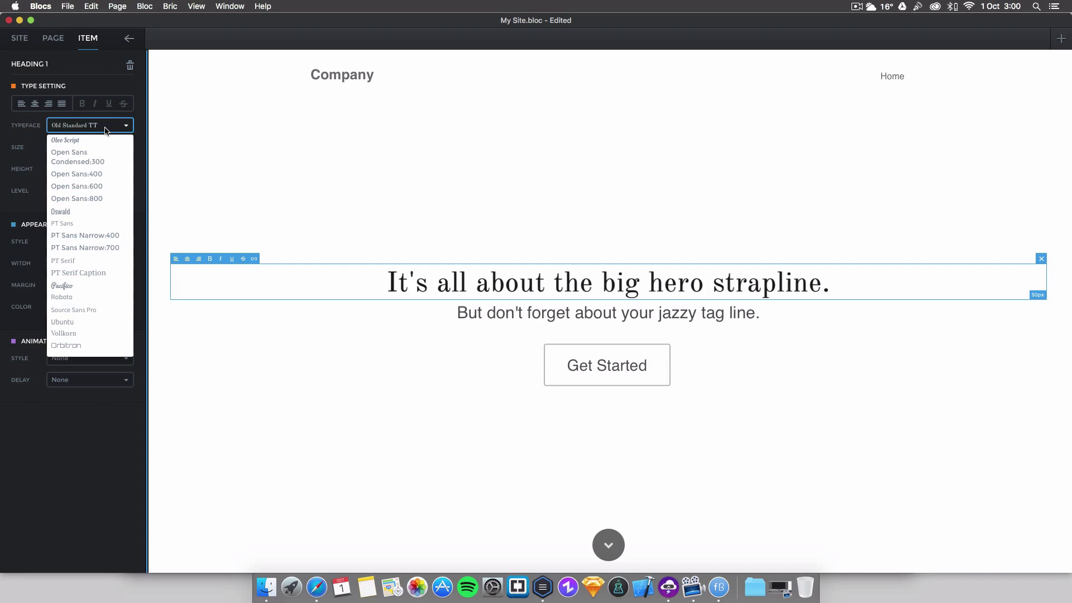
pyautogui.click(66, 346)
# Step: Set the tag line below the strapline to Orbitron as well
pyautogui.click(545, 314)
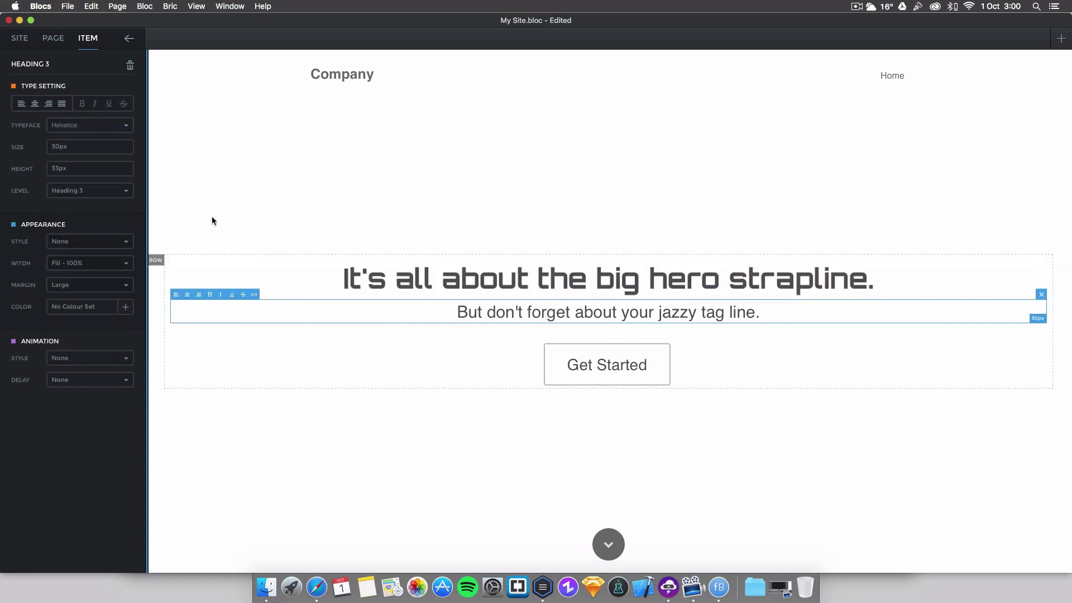
pyautogui.click(65, 124)
pyautogui.click(87, 345)
pyautogui.click(296, 367)
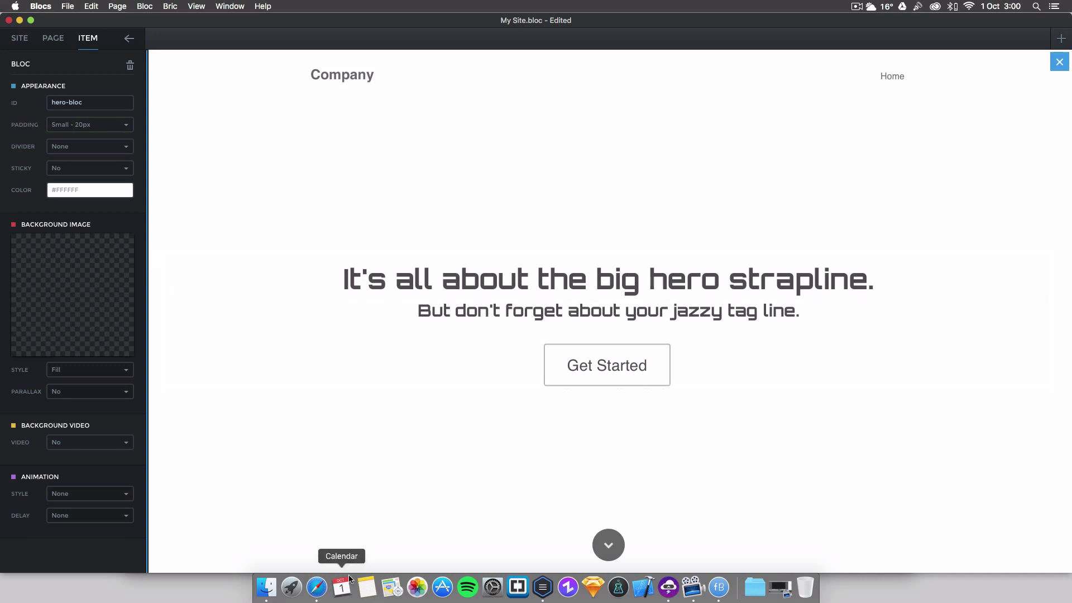
# Step: Browse the Google Fonts list, then preview the Blocs page in Safari with Cmd+P
pyautogui.click(317, 587)
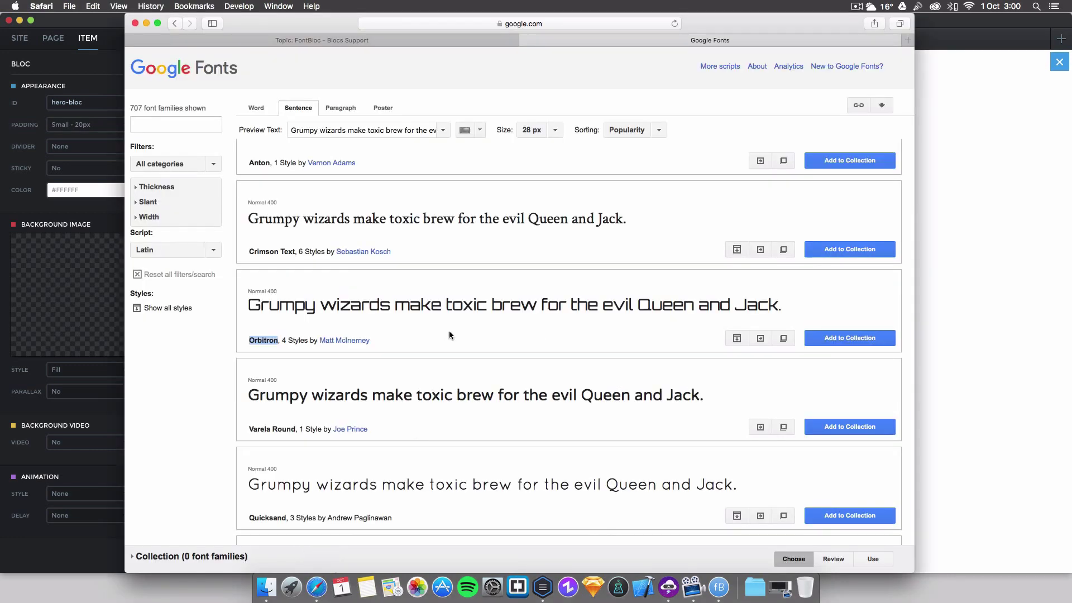
pyautogui.scroll(-10, 449, 331)
pyautogui.scroll(-5, 449, 331)
pyautogui.scroll(-5, 449, 332)
pyautogui.scroll(-5, 449, 331)
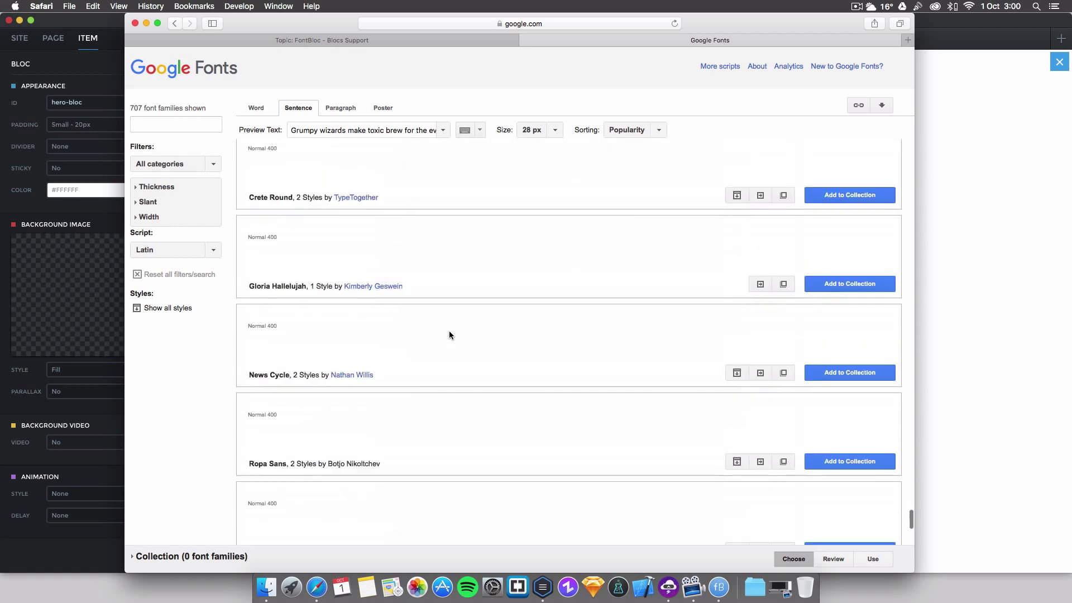
pyautogui.scroll(-5, 449, 331)
pyautogui.scroll(-5, 449, 330)
pyautogui.scroll(-3, 450, 335)
pyautogui.scroll(-5, 449, 335)
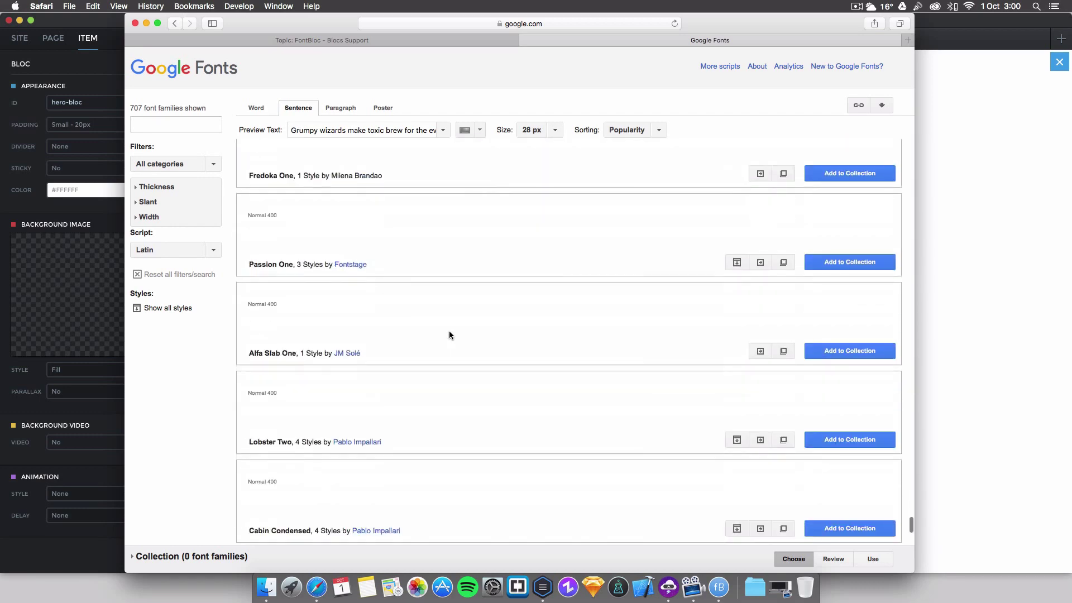
pyautogui.scroll(-3, 449, 335)
pyautogui.scroll(-5, 449, 336)
pyautogui.scroll(-1, 449, 335)
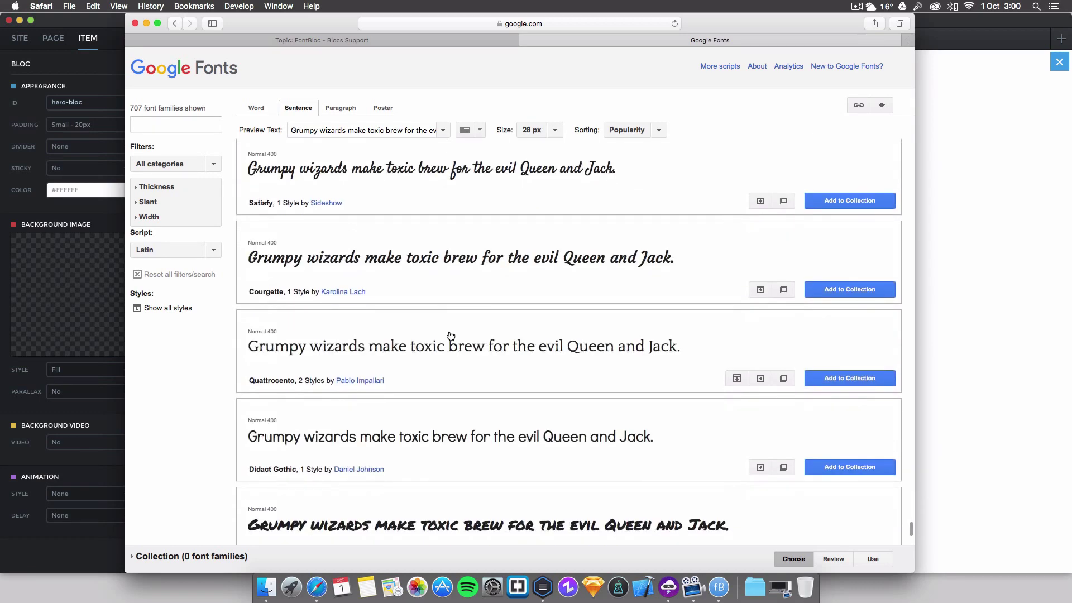
pyautogui.scroll(-2, 450, 335)
pyautogui.scroll(-4, 450, 335)
pyautogui.scroll(-2, 450, 336)
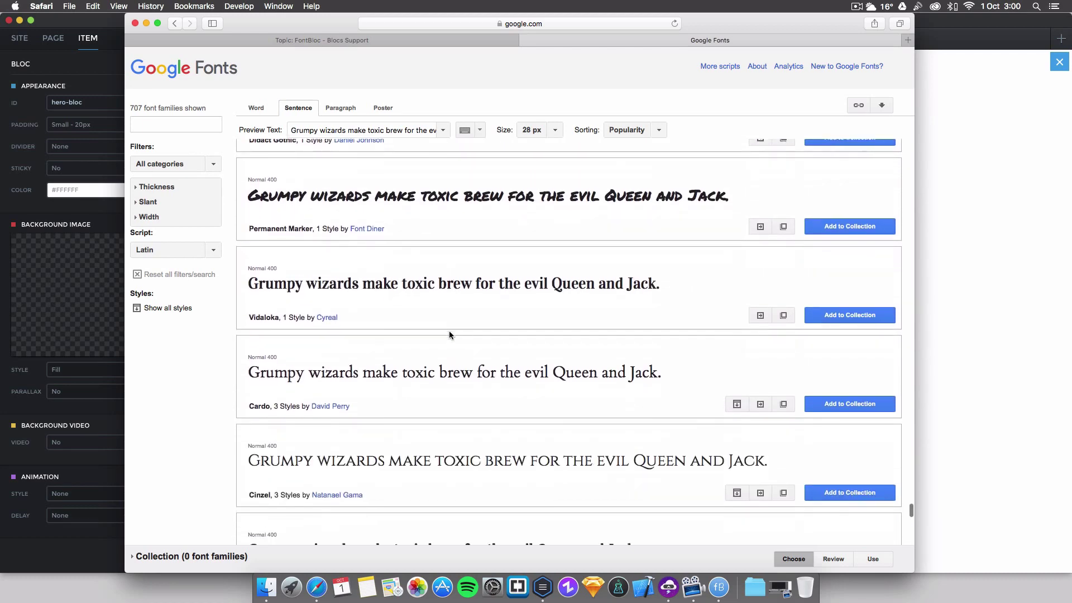
pyautogui.scroll(-1, 450, 336)
pyautogui.scroll(-5, 450, 335)
pyautogui.click(937, 295)
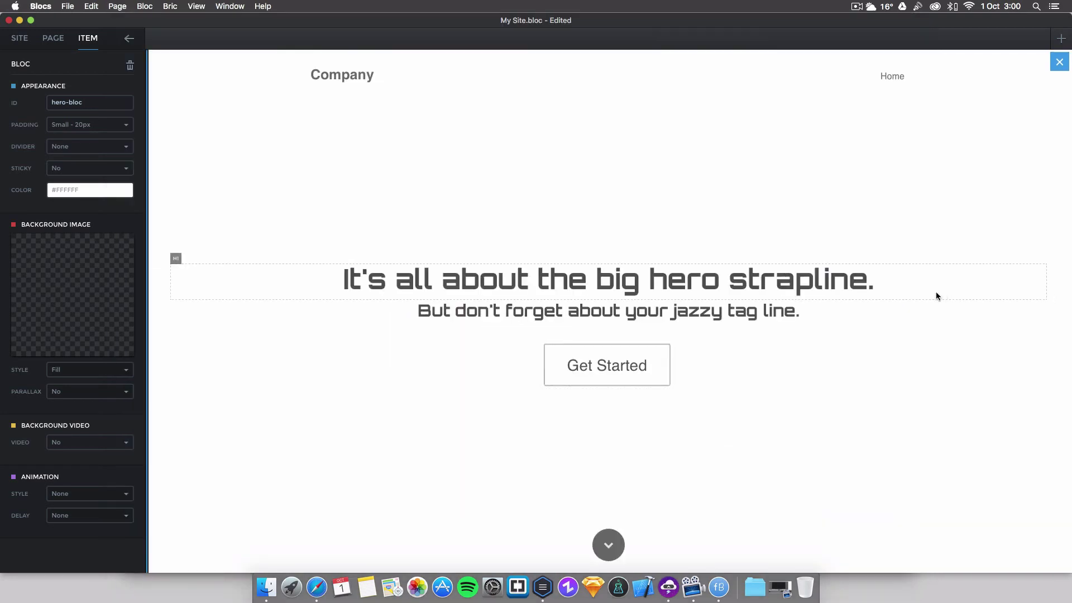
pyautogui.press('super+p')
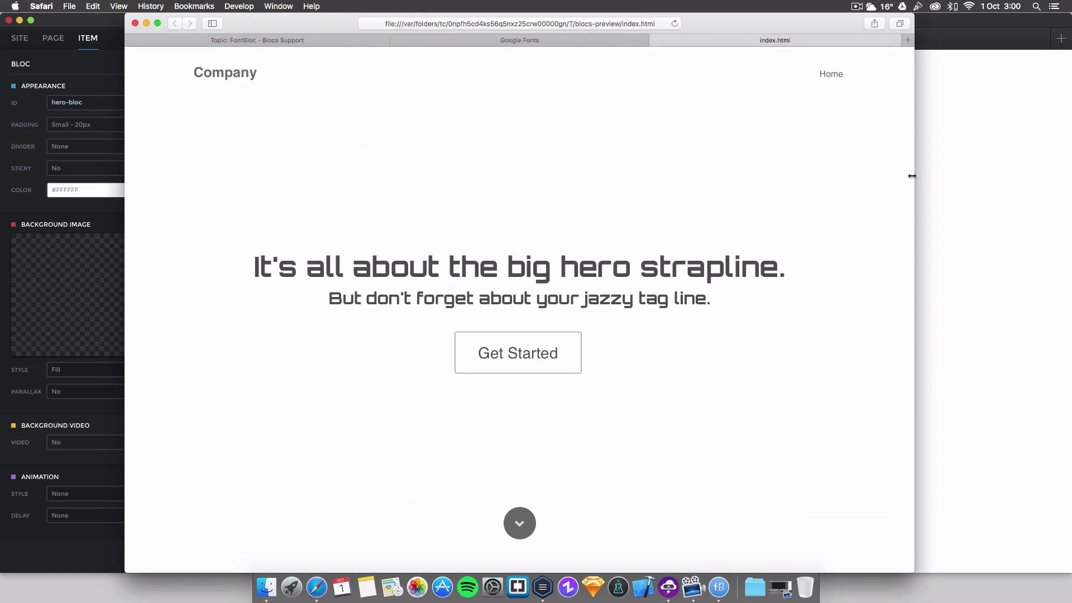
# Step: Narrow and re-widen the Safari preview window to check how the Orbitron text reflows
pyautogui.moveTo(912, 176)
pyautogui.mouseDown()
pyautogui.moveTo(579, 240)
pyautogui.moveTo(402, 252)
pyautogui.moveTo(875, 281)
pyautogui.mouseUp()
pyautogui.scroll(-2, 733, 204)
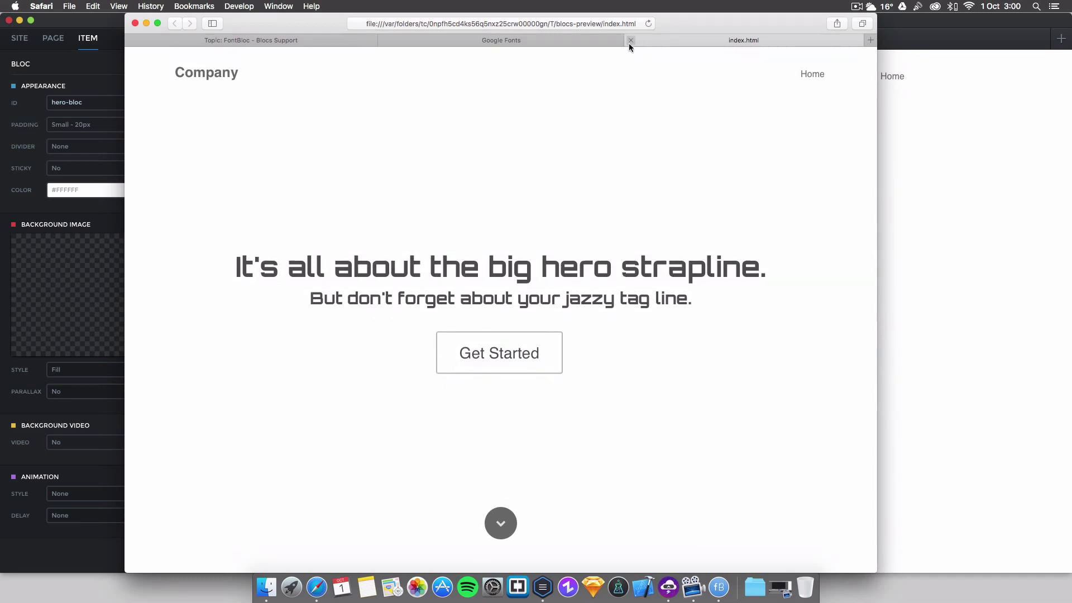
# Step: Close the index.html preview tab and bring up FontBloc's font list ending with Orbitron
pyautogui.click(633, 40)
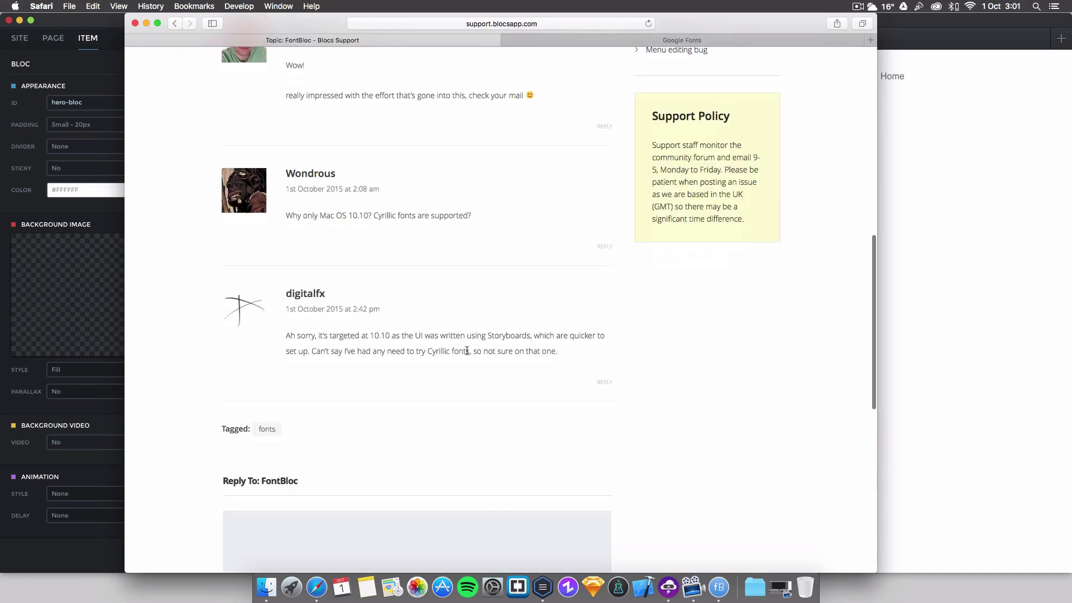
pyautogui.scroll(15, 467, 352)
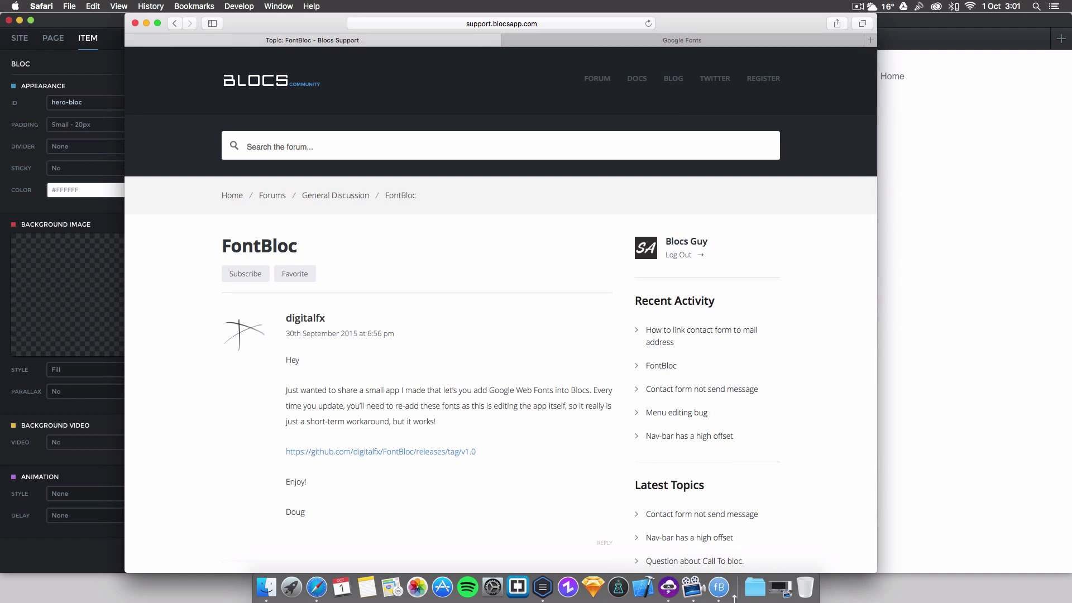
pyautogui.click(718, 587)
pyautogui.scroll(3, 435, 293)
pyautogui.scroll(-3, 435, 294)
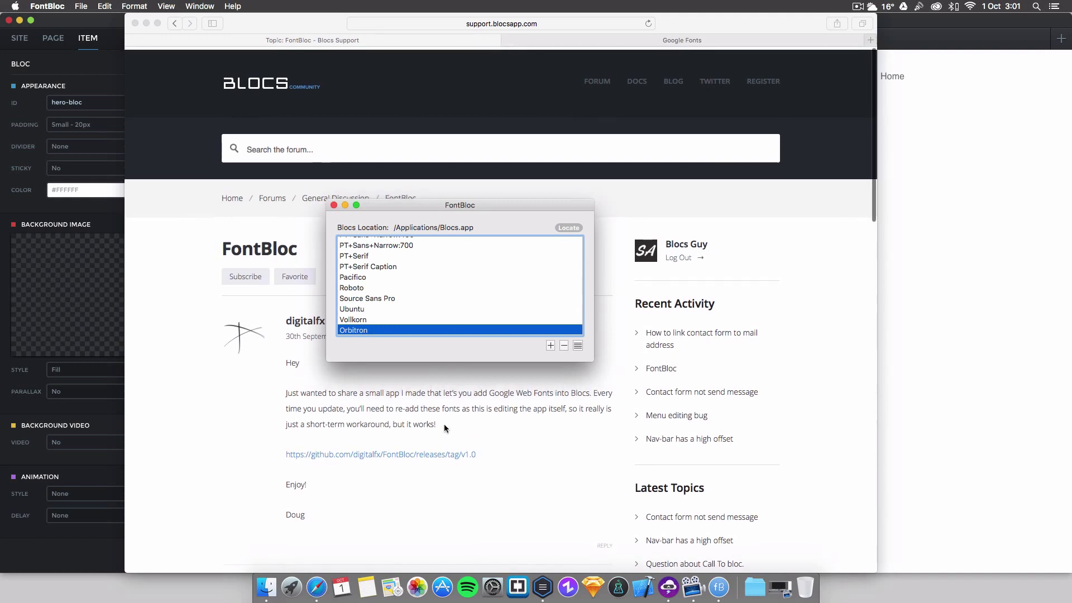
pyautogui.scroll(3, 435, 288)
pyautogui.scroll(-3, 435, 287)
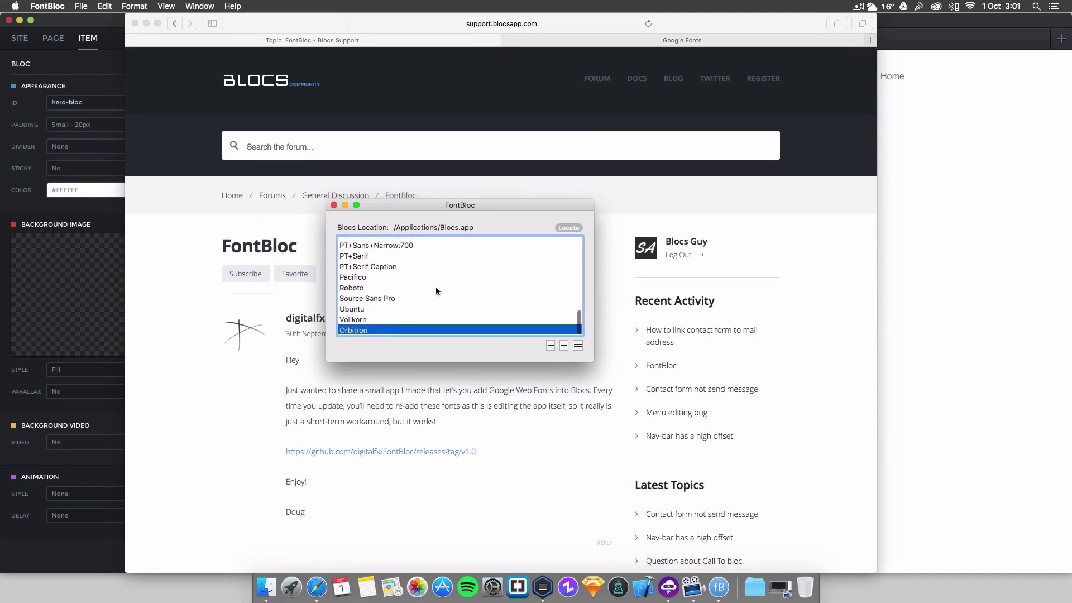